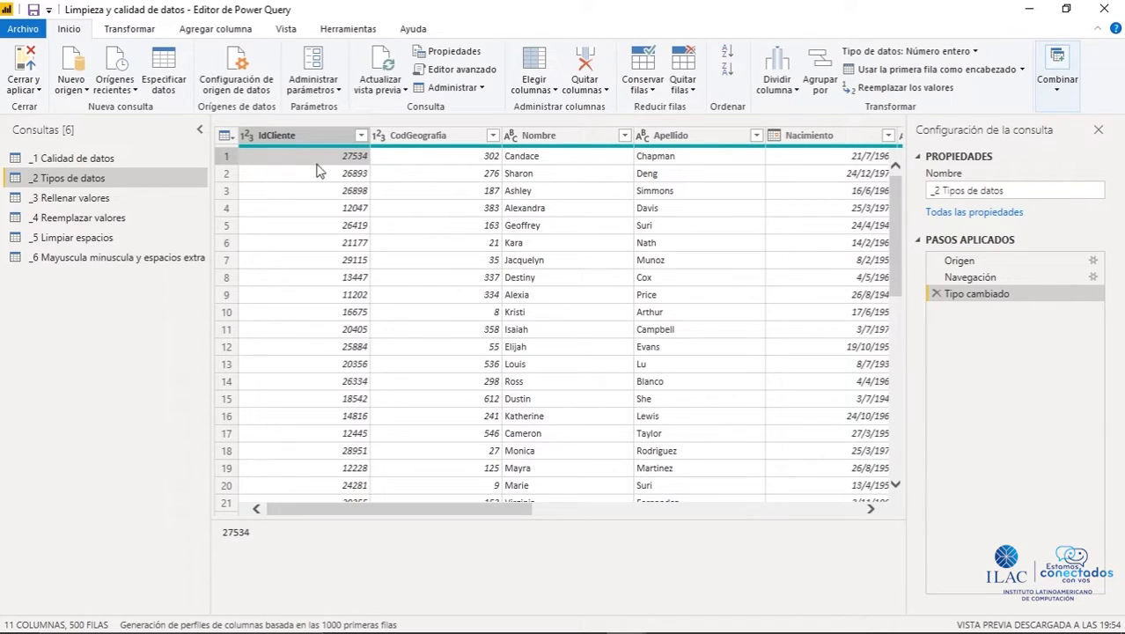
# Step: Examine the data types available for the IdCliente column without changing its type
pyautogui.click(247, 137)
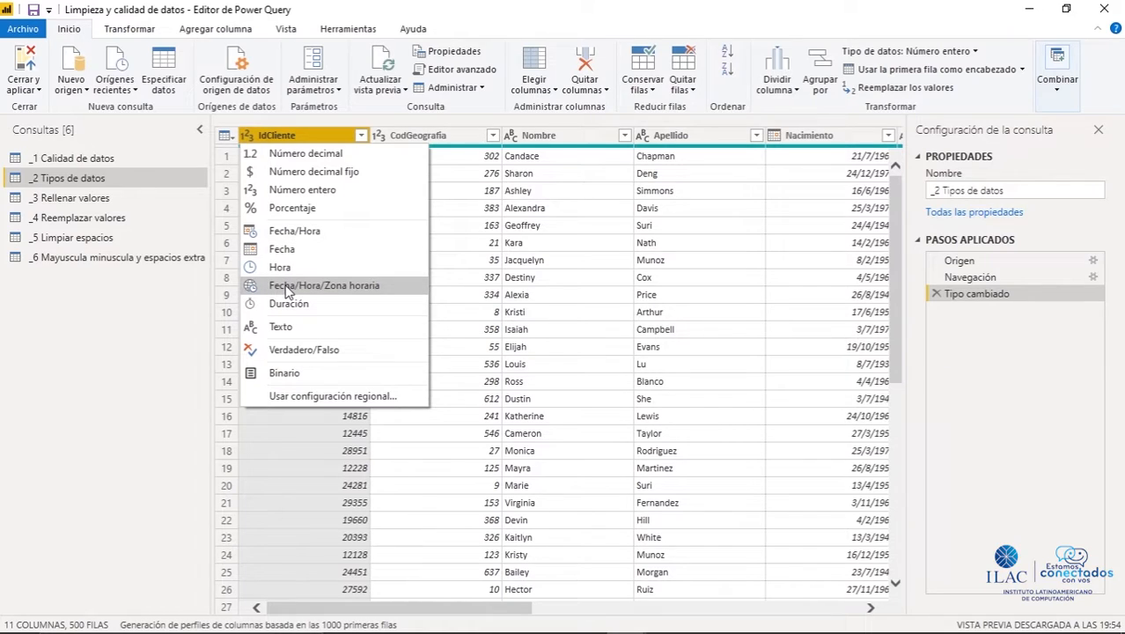
pyautogui.click(456, 223)
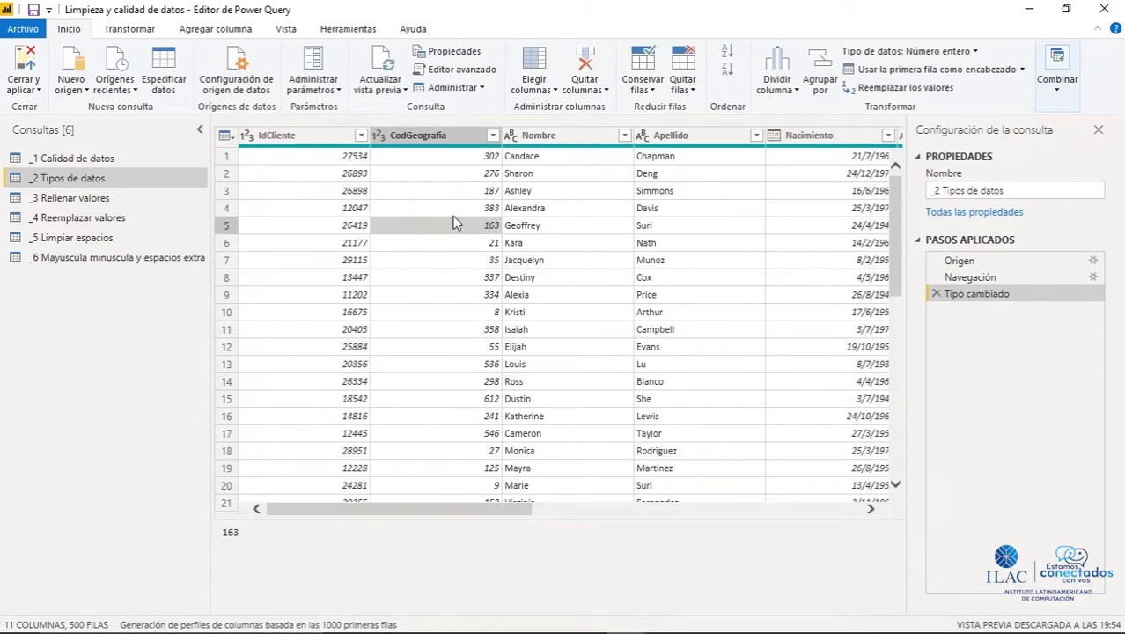
pyautogui.click(249, 135)
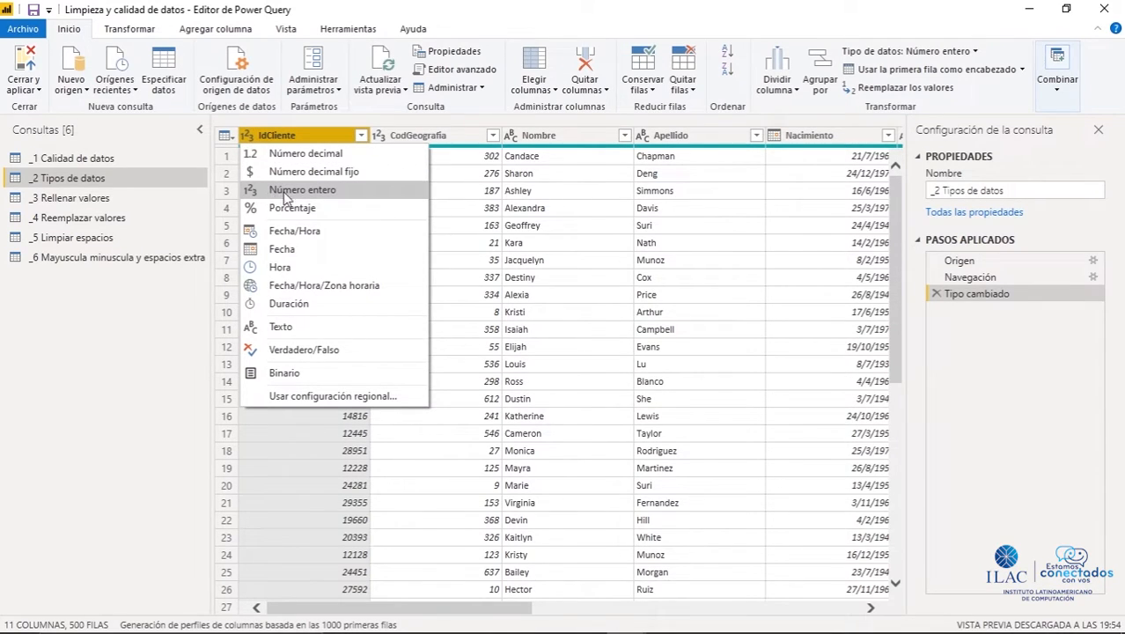
pyautogui.click(438, 210)
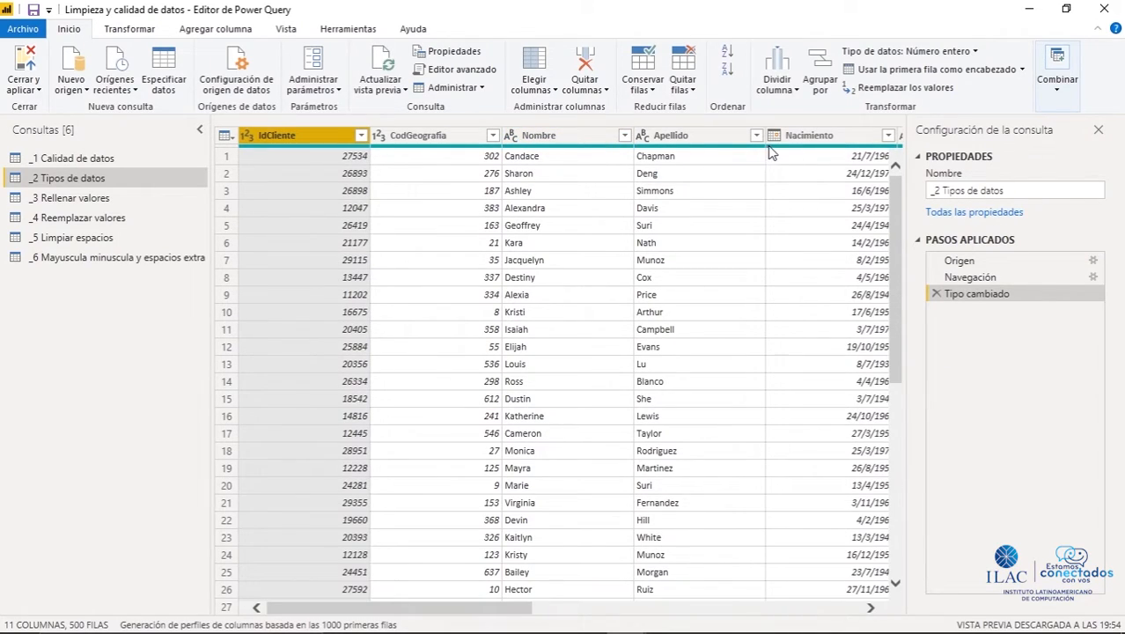
# Step: Try converting the Nacimiento column to Fecha/Hora as a new independent step, and remove that step
pyautogui.click(784, 135)
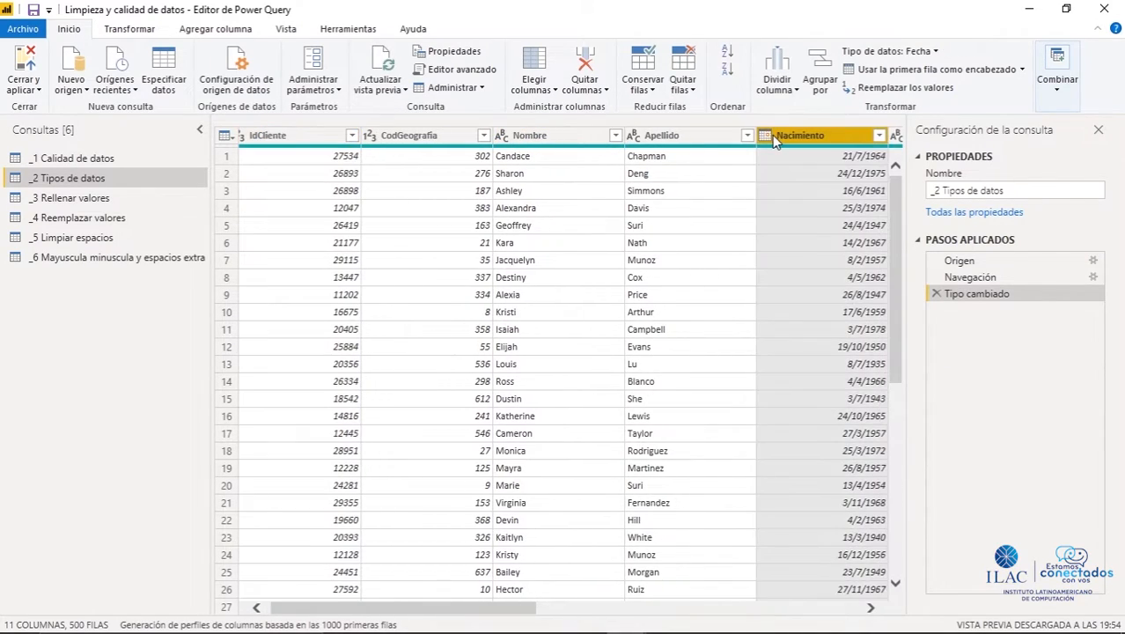
pyautogui.click(772, 135)
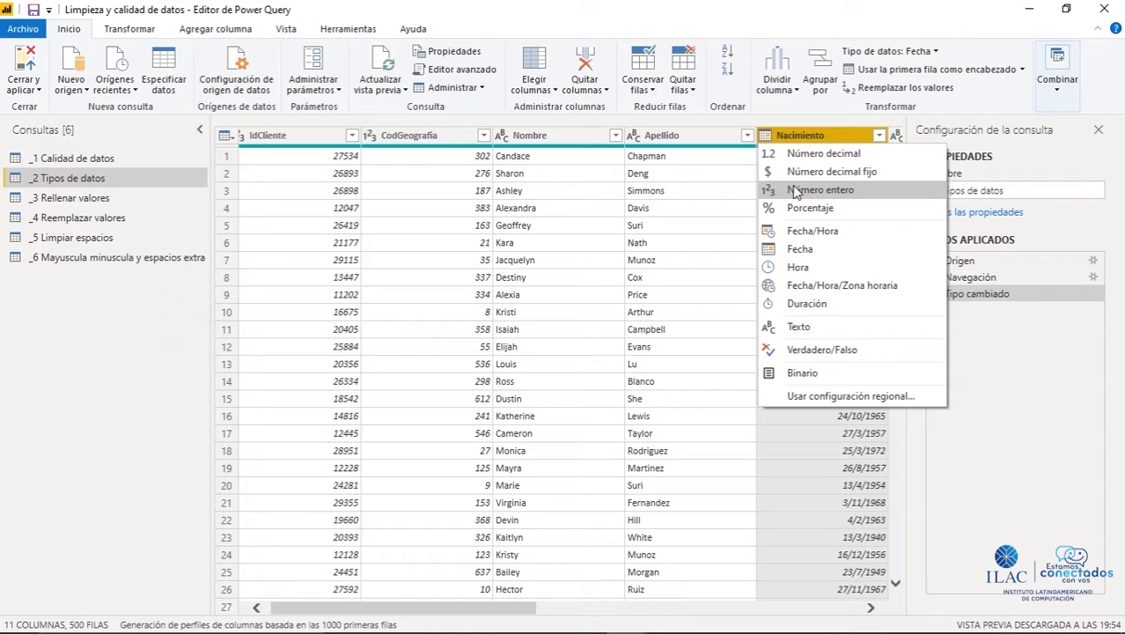
pyautogui.click(815, 235)
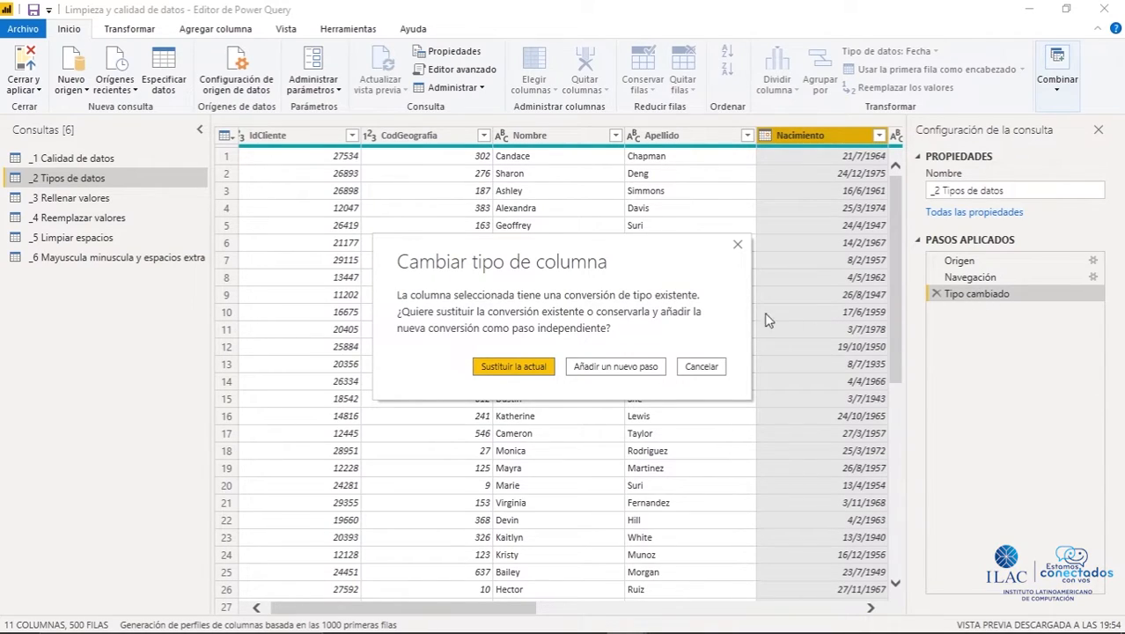
pyautogui.click(624, 370)
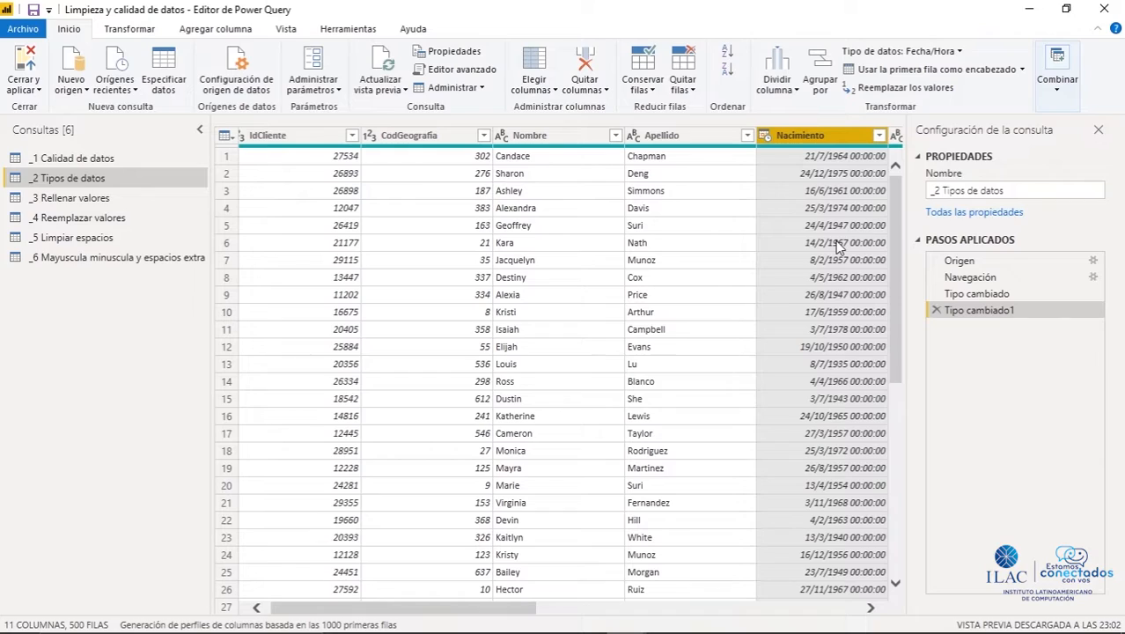
pyautogui.click(937, 309)
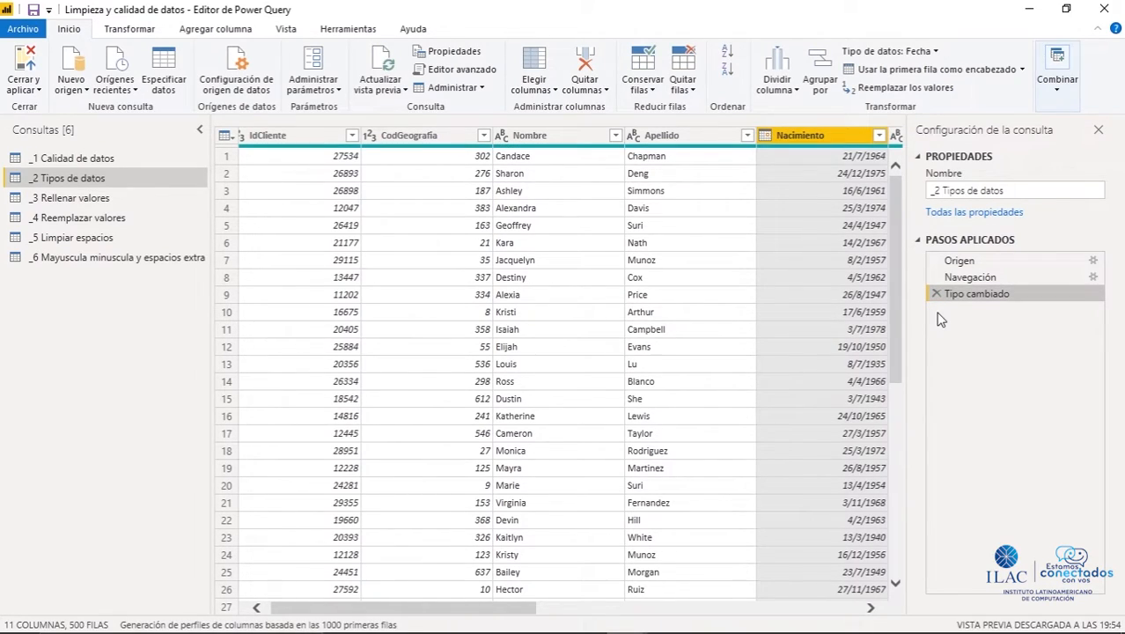
# Step: Review the query at its Origen, Navegación and Tipo cambiado steps, and delete the Tipo cambiado step
pyautogui.click(959, 262)
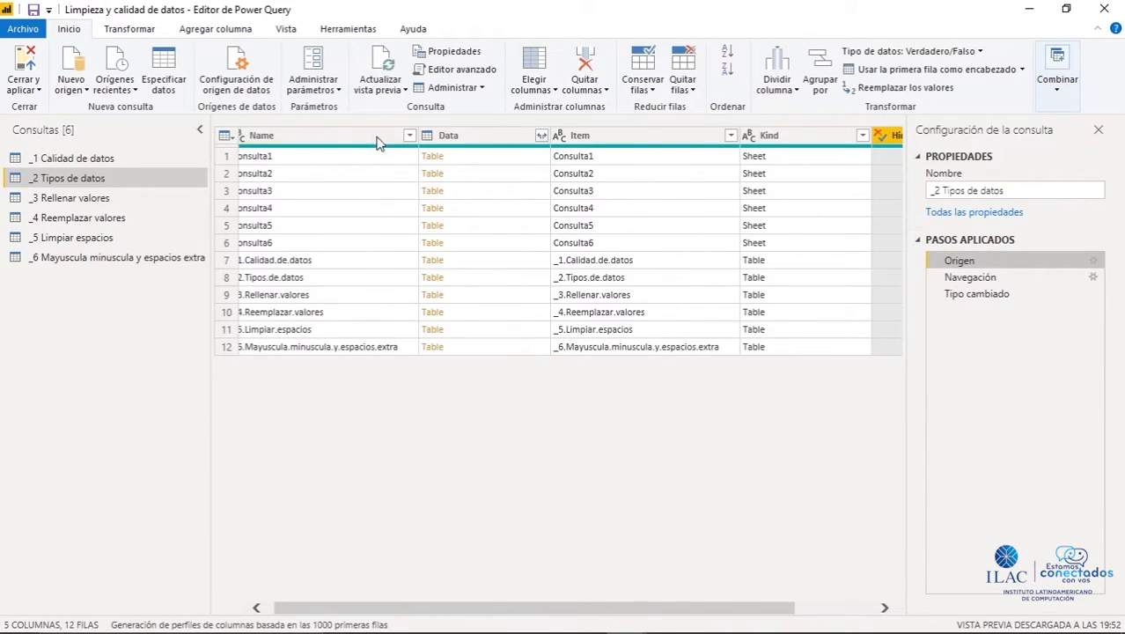
pyautogui.click(978, 276)
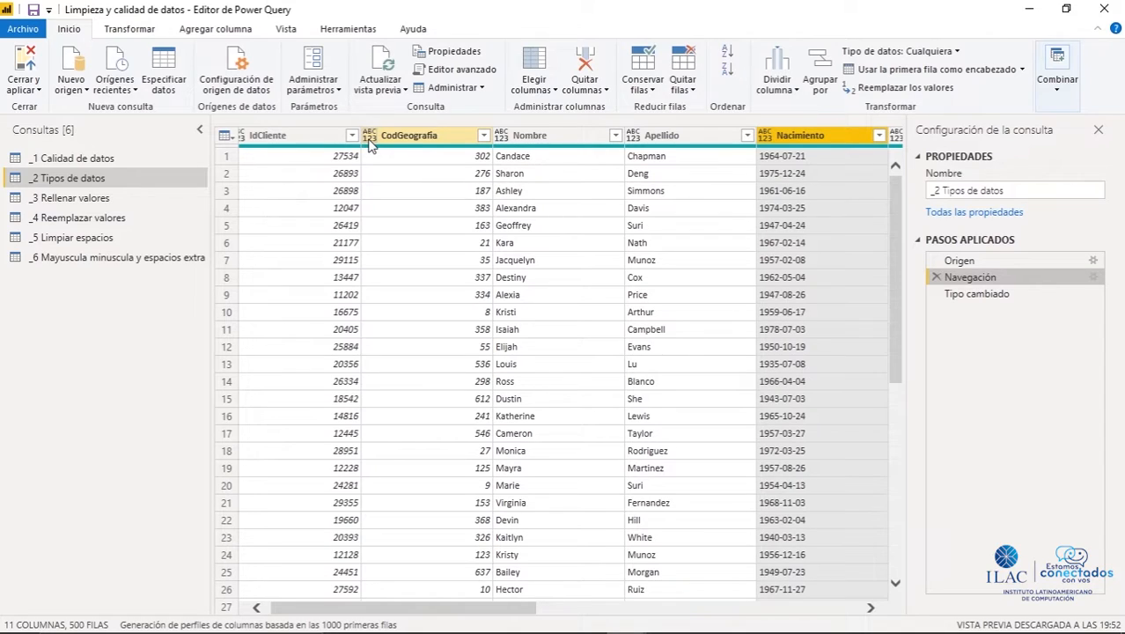
pyautogui.click(984, 296)
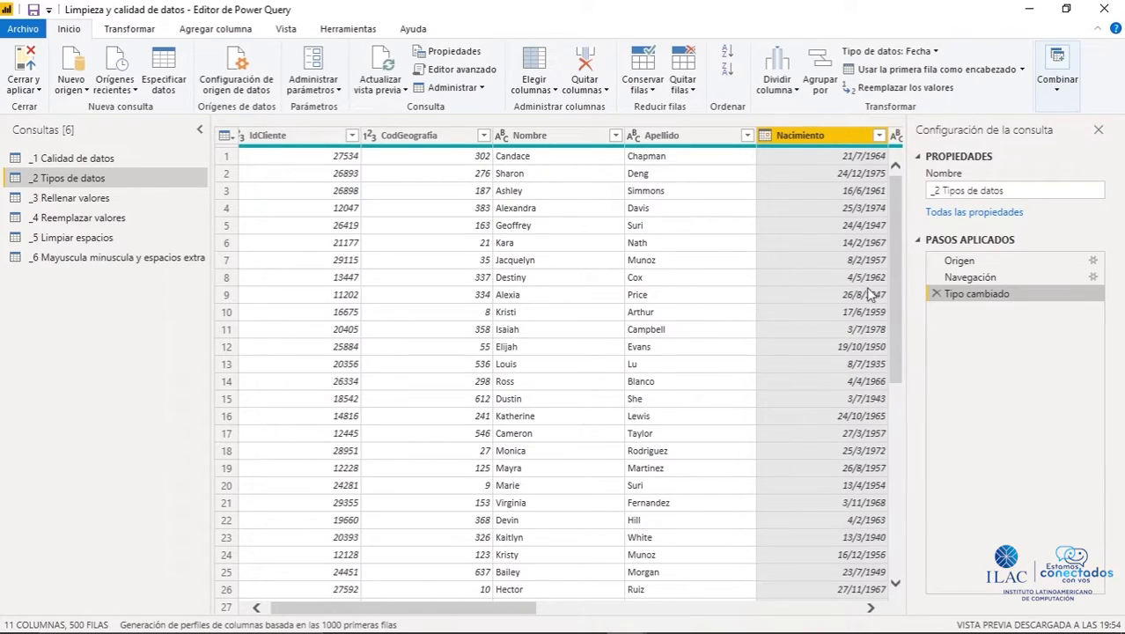
pyautogui.click(936, 295)
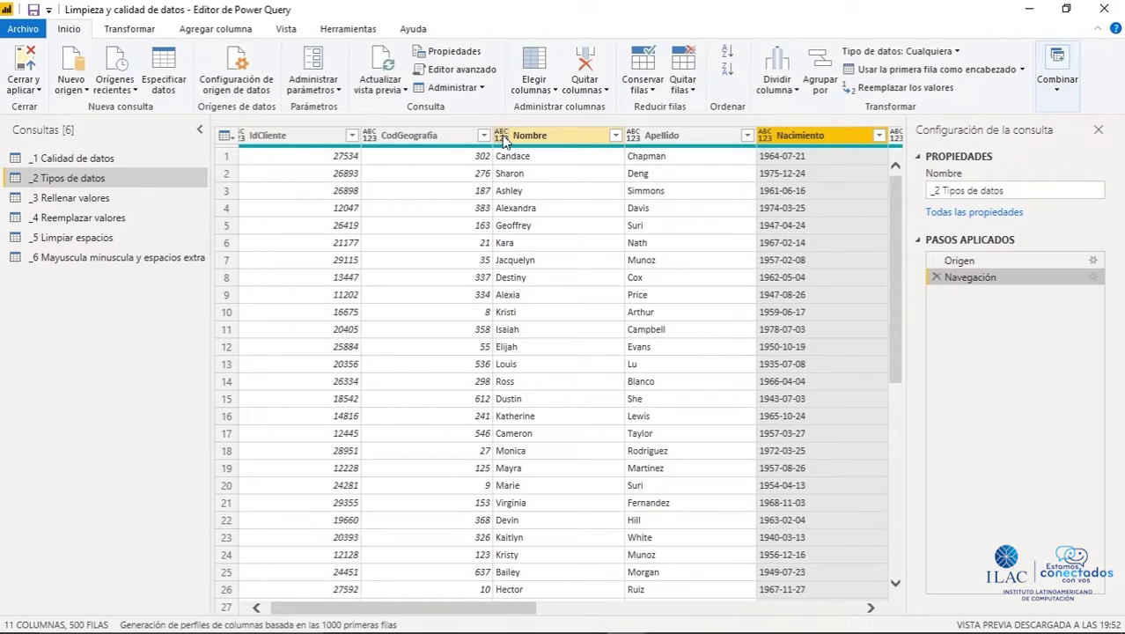
# Step: Try automatic data type detection on all columns at once, and remove the resulting type-change step
pyautogui.click(260, 144)
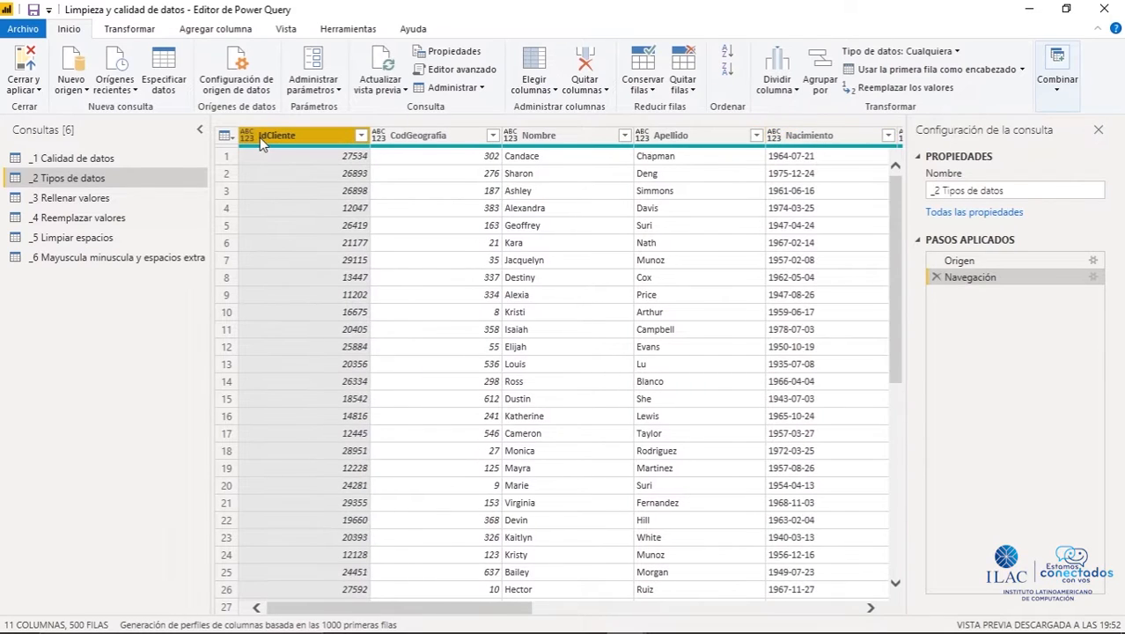
pyautogui.moveTo(482, 607); pyautogui.dragTo(839, 629)
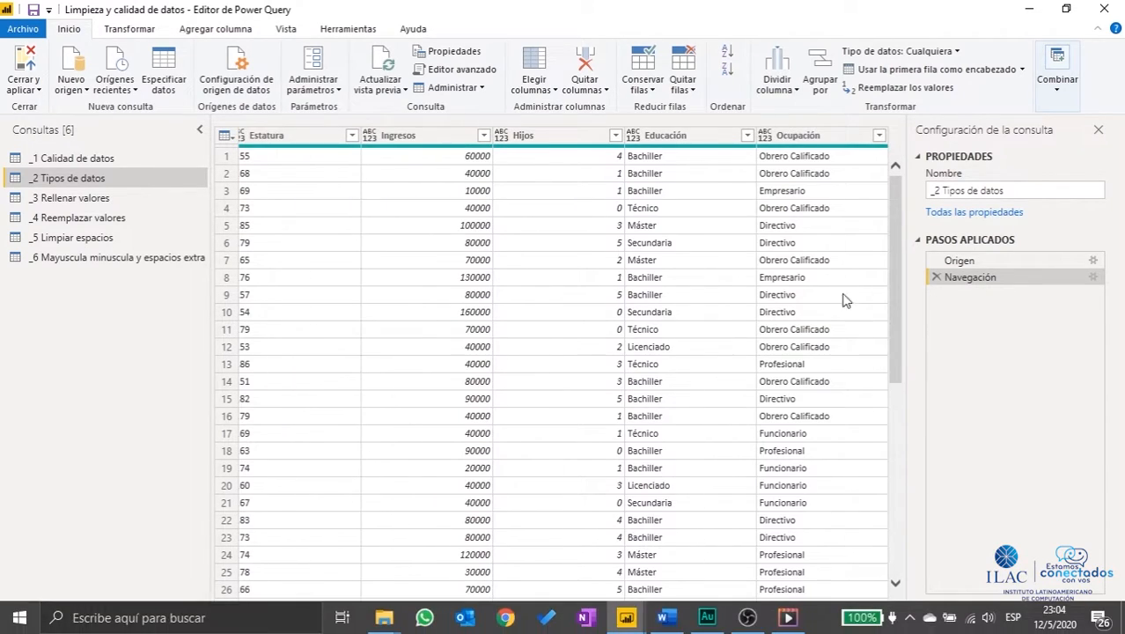
pyautogui.click(803, 141)
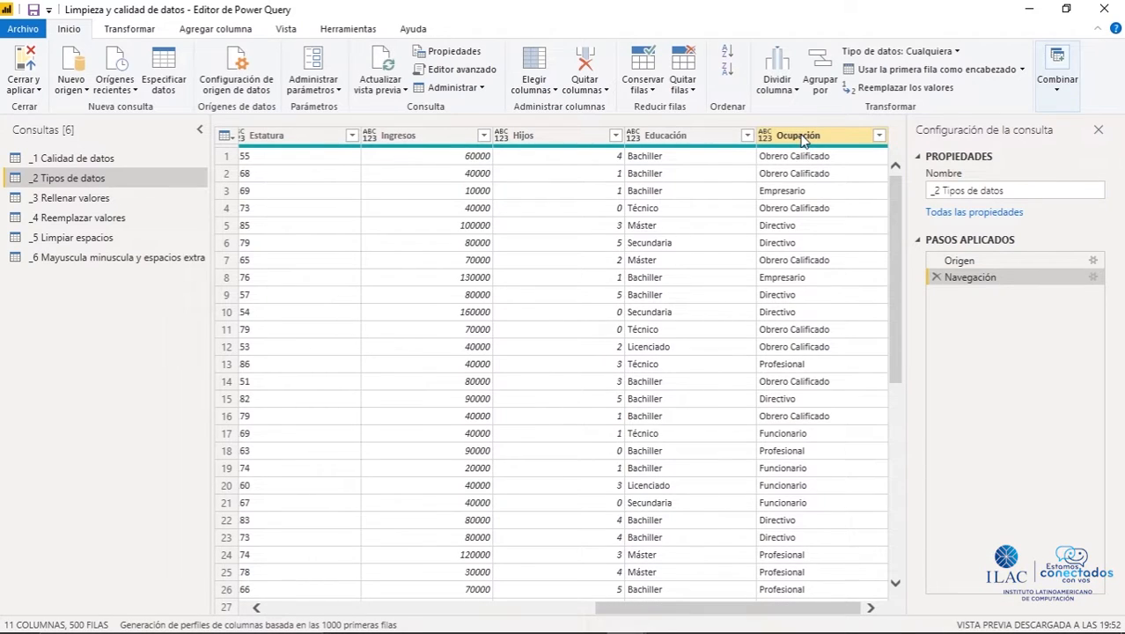
pyautogui.hotkey('ctrl', 'a')
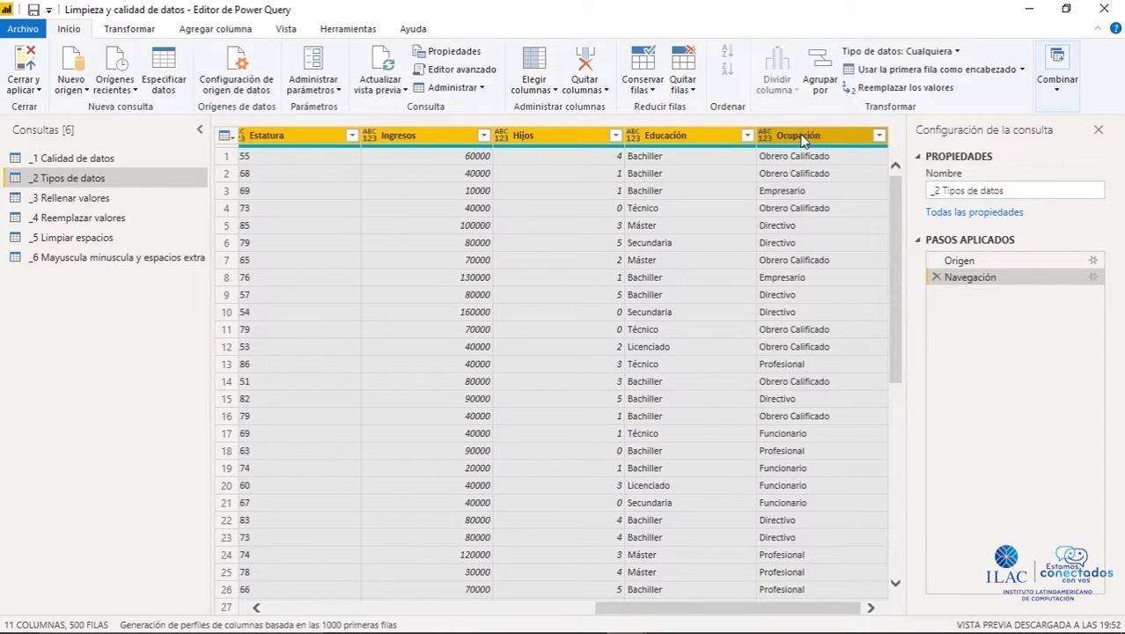
pyautogui.click(146, 28)
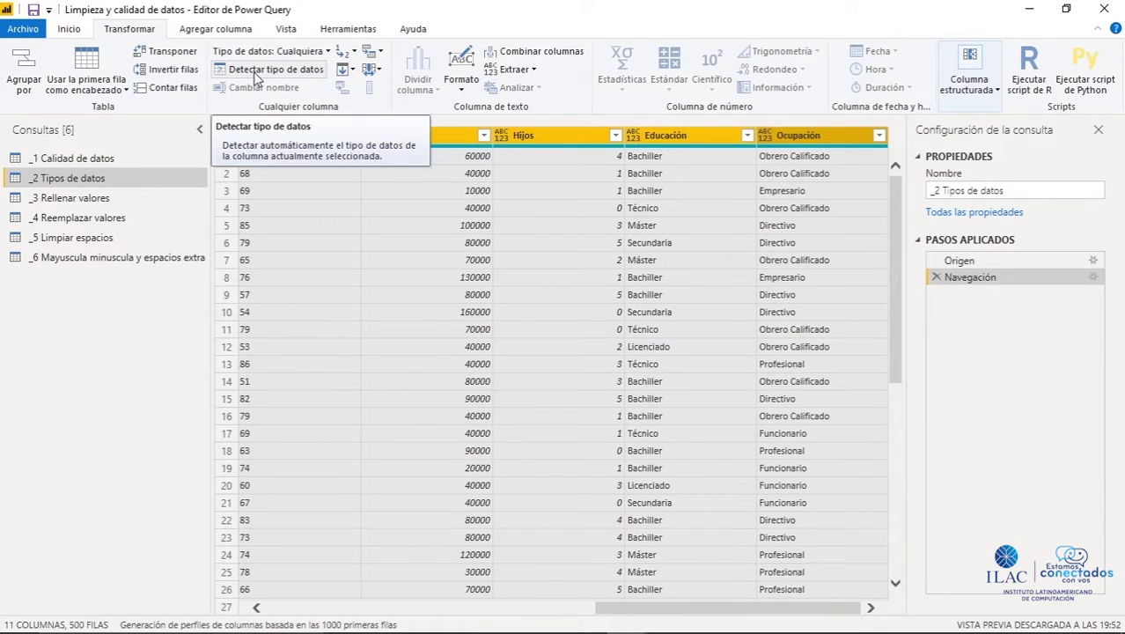
pyautogui.click(255, 73)
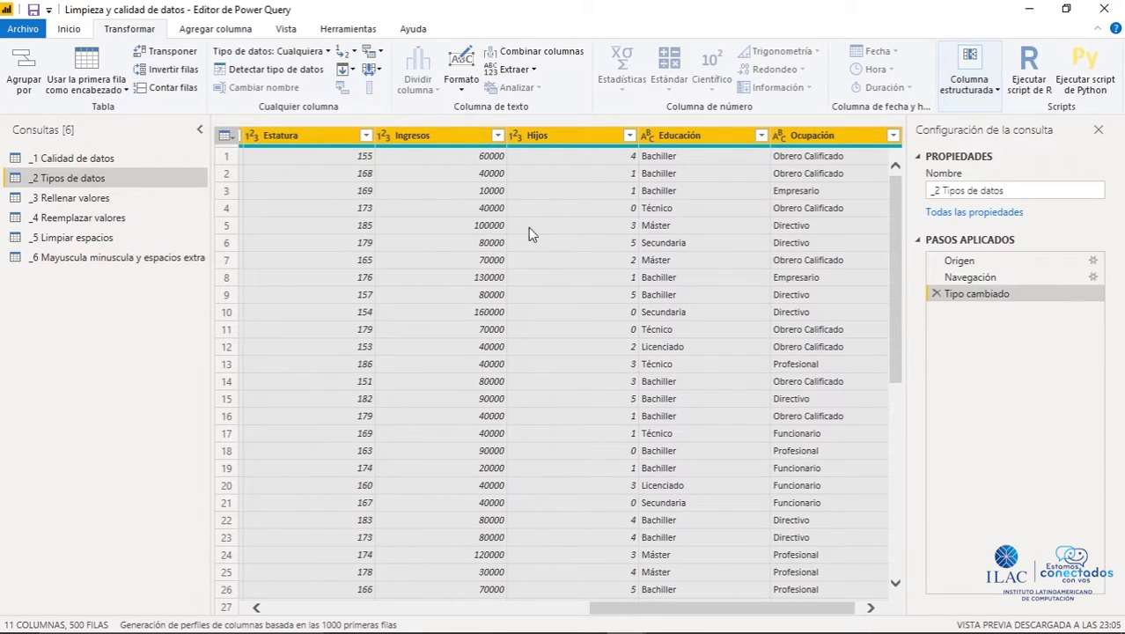
pyautogui.click(936, 294)
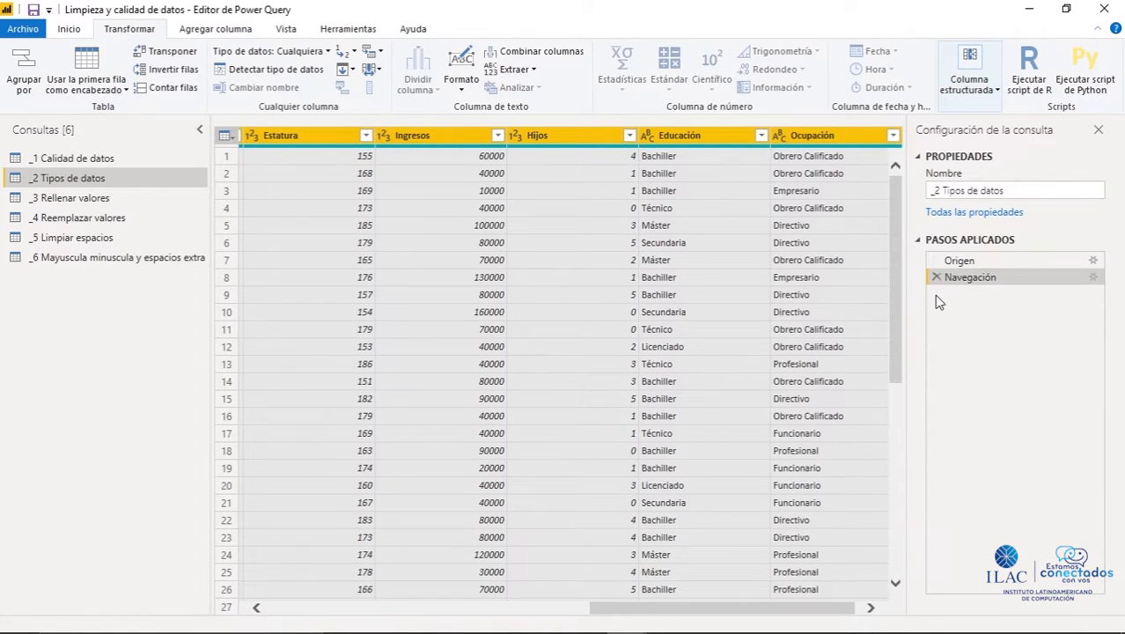
# Step: Try automatic data type detection on the Estatura column alone, and remove the type-change step it adds
pyautogui.click(255, 156)
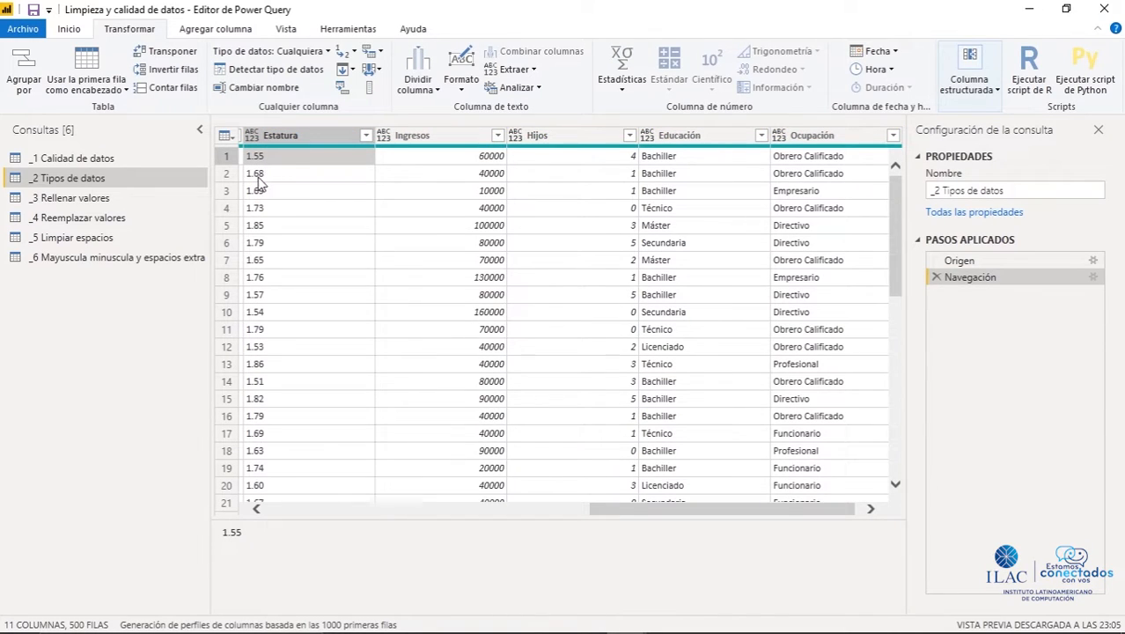
pyautogui.click(262, 179)
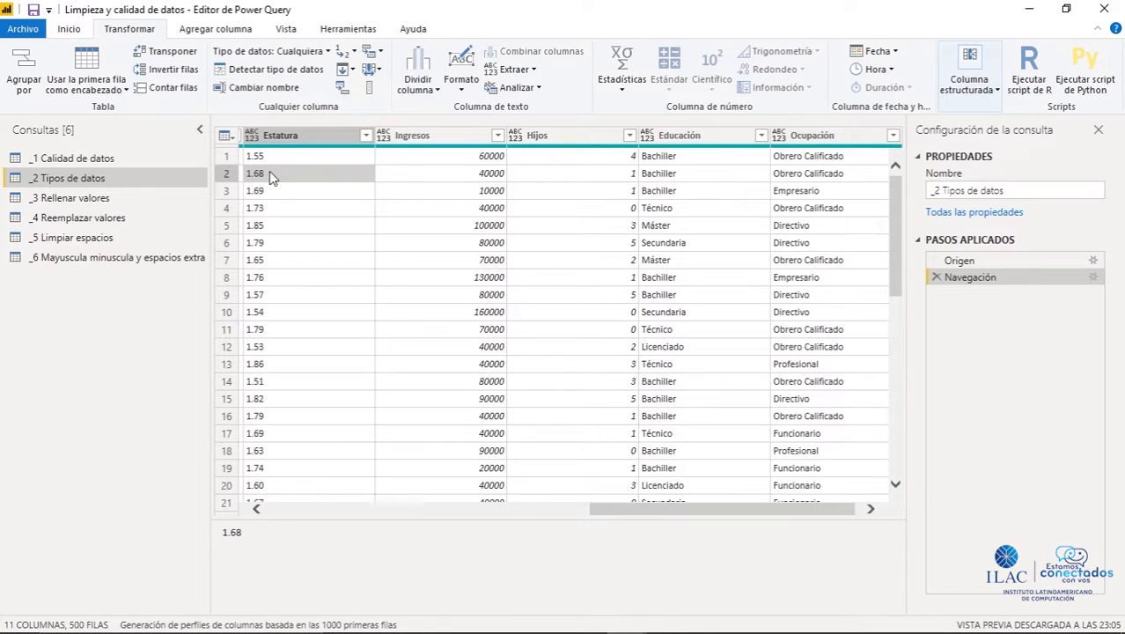
pyautogui.click(269, 72)
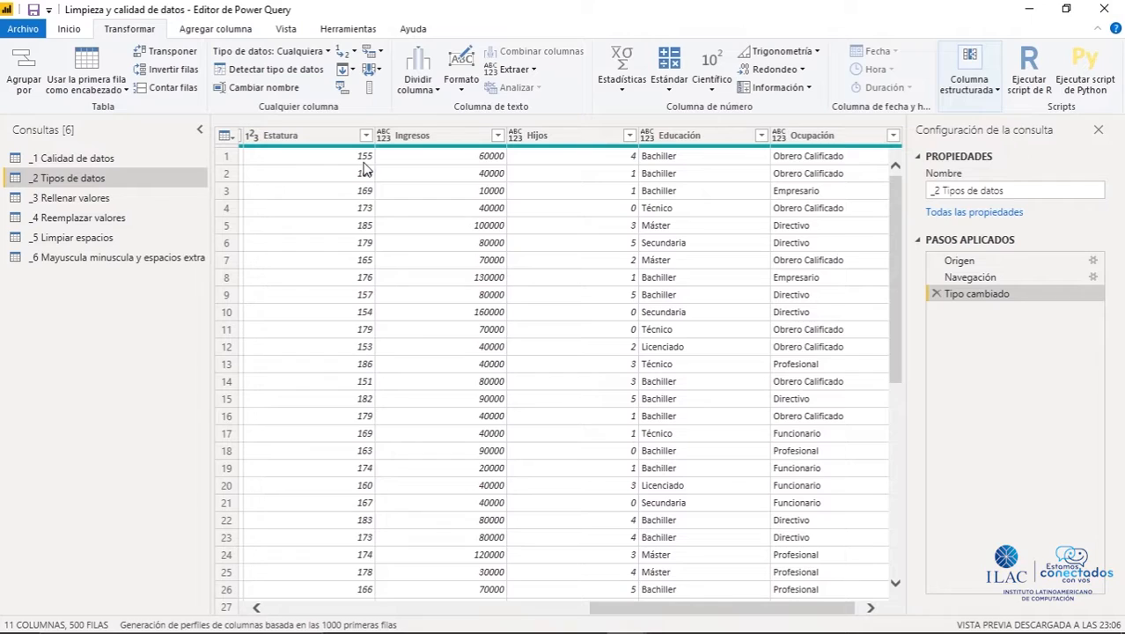
pyautogui.click(937, 293)
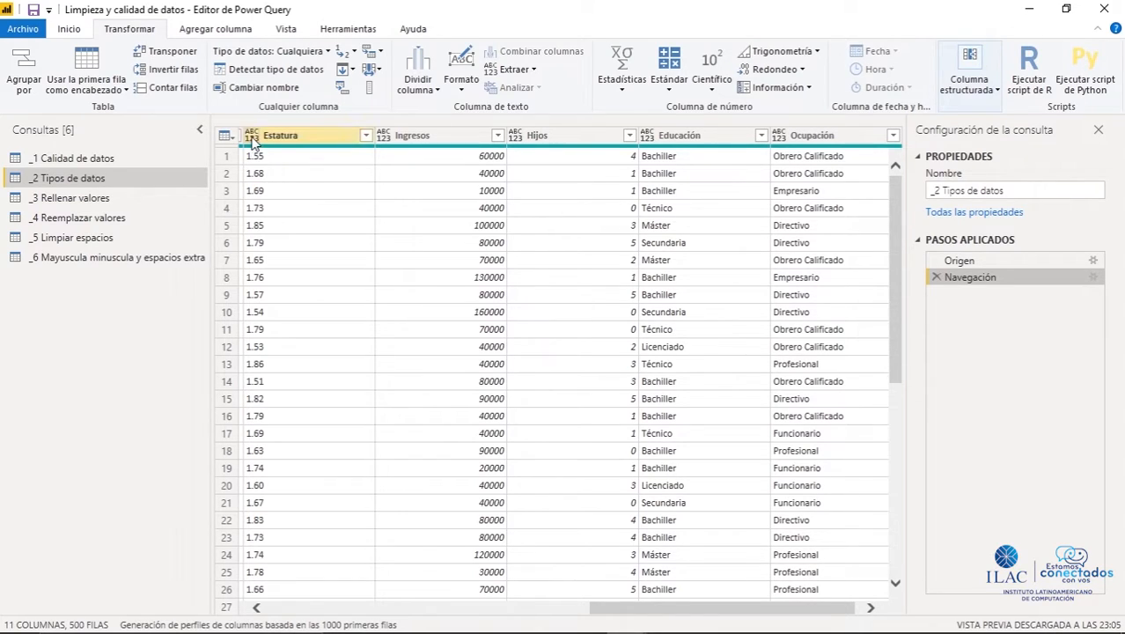
# Step: Start a type conversion with regional settings for the Estatura column and set its data type to Número decimal
pyautogui.click(252, 136)
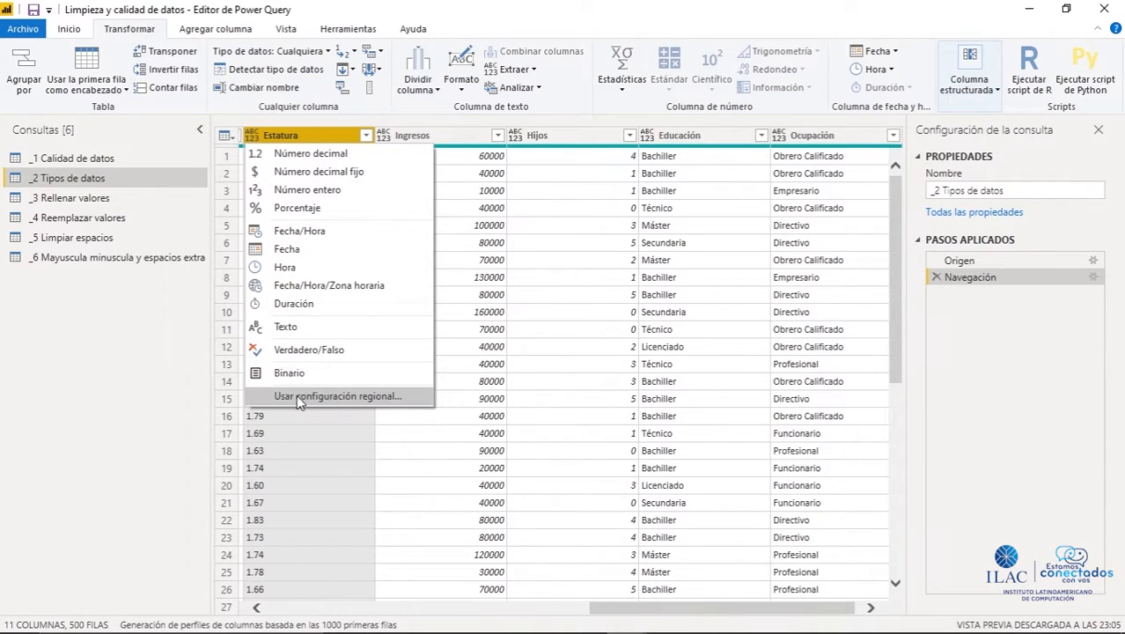
pyautogui.click(335, 398)
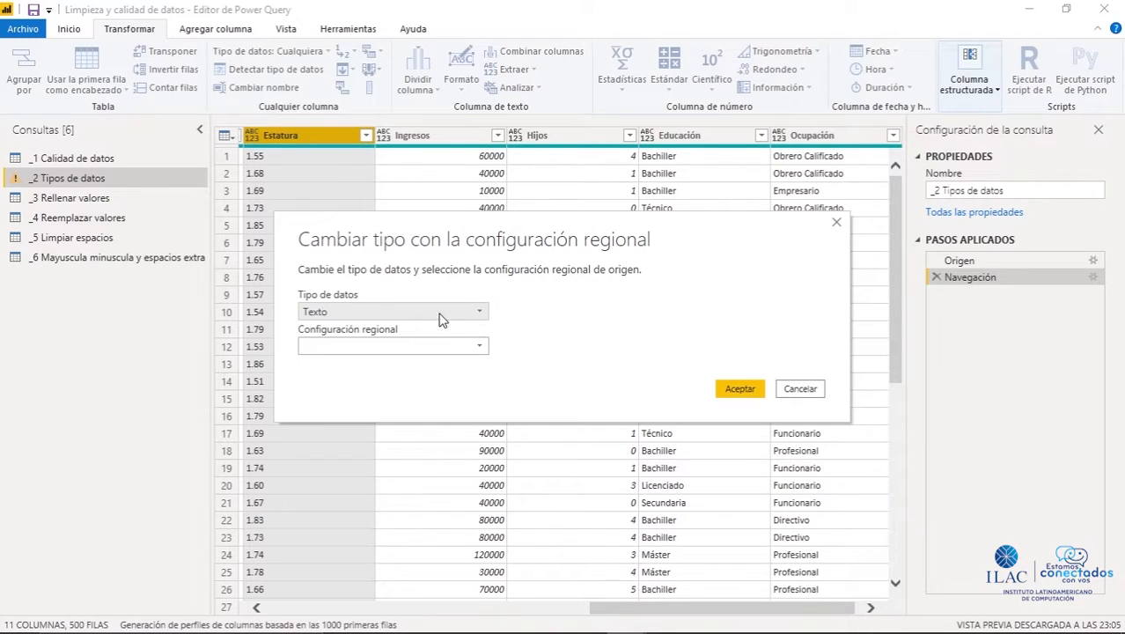
pyautogui.click(480, 314)
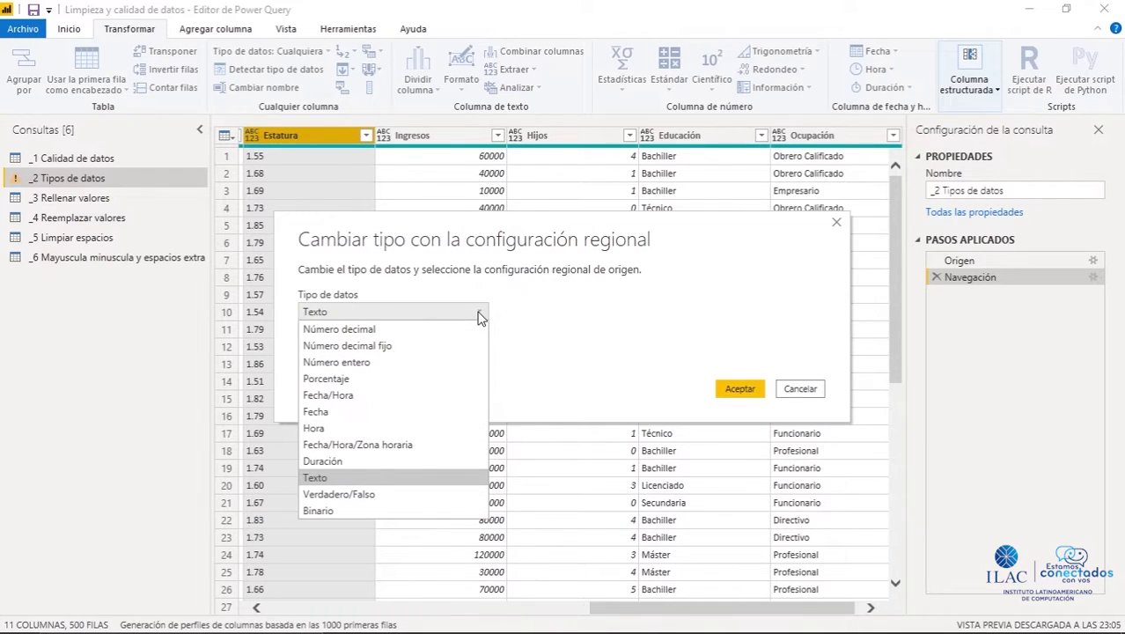
pyautogui.click(381, 329)
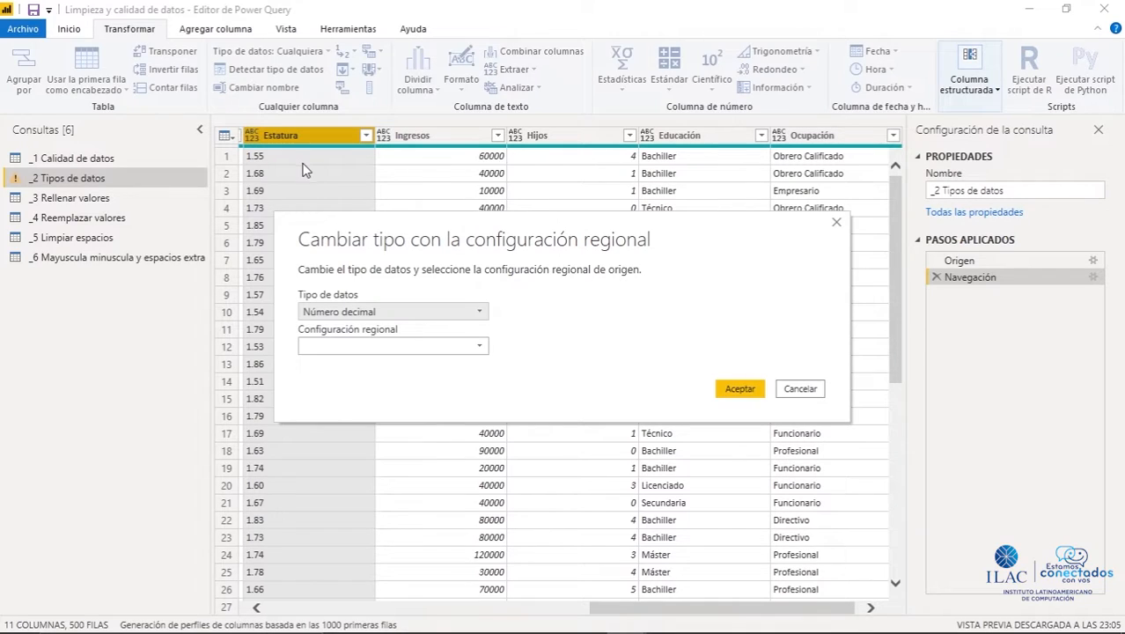
# Step: Set the regional configuration of the Estatura conversion to Español (Costa Rica)
pyautogui.click(449, 346)
pyautogui.scroll(-1, 450, 219)
pyautogui.scroll(-20, 450, 220)
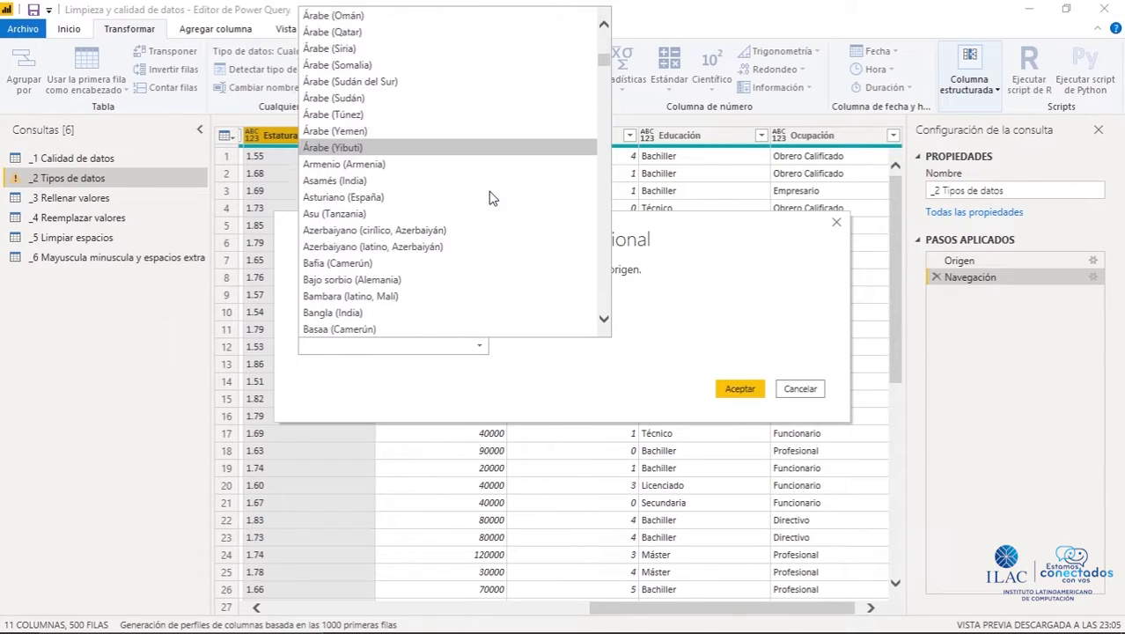
pyautogui.scroll(1, 482, 201)
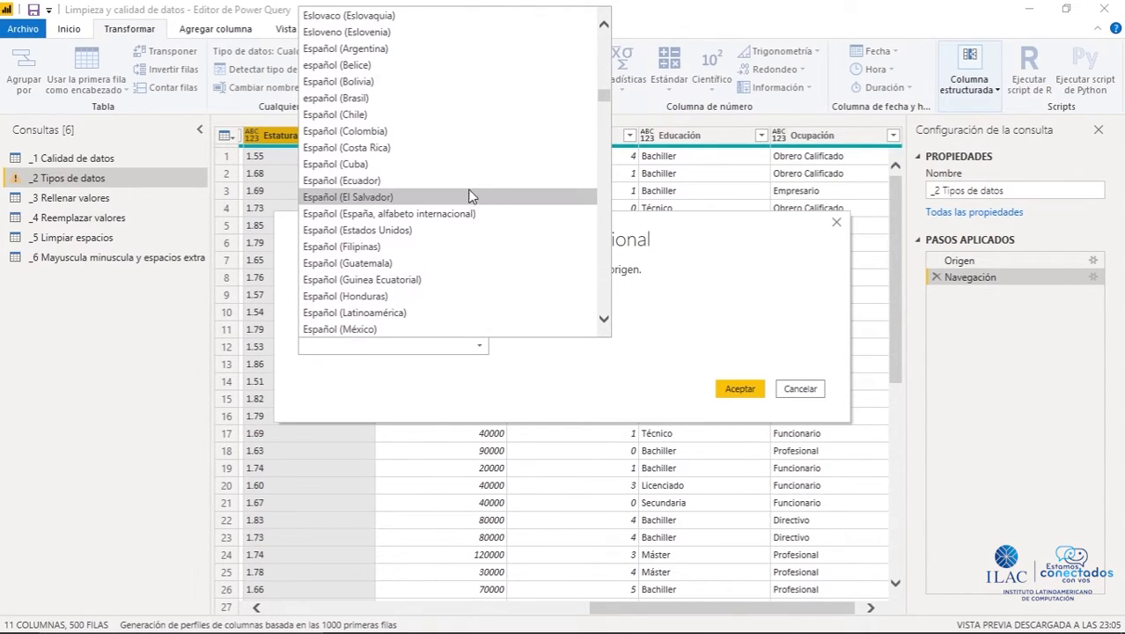
pyautogui.click(364, 146)
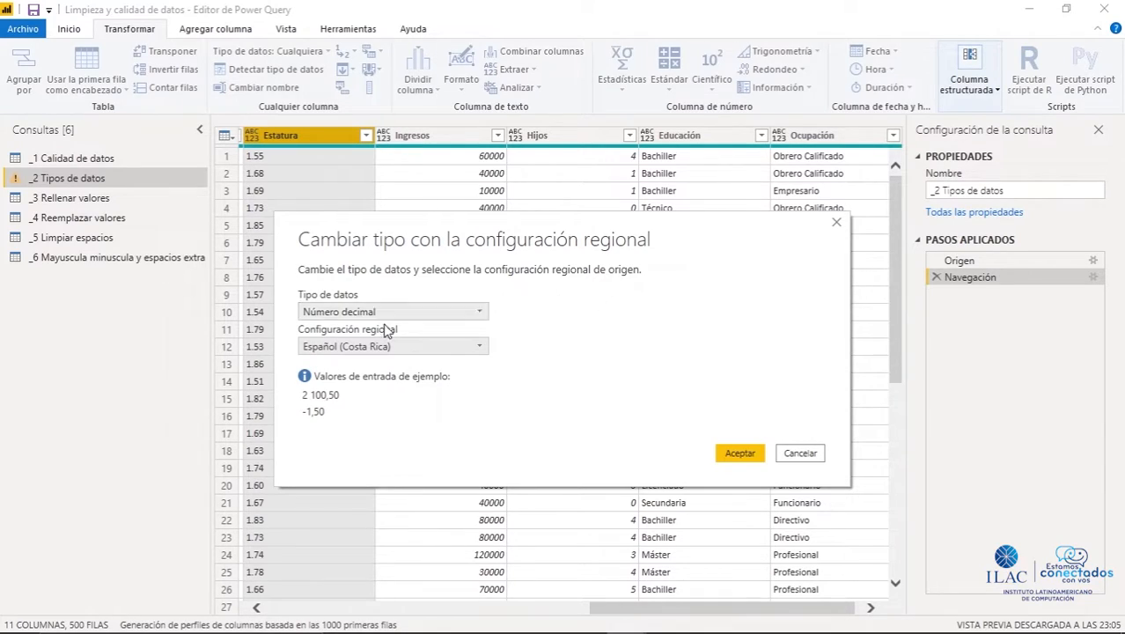
# Step: Set the regional configuration to Español (Estados Unidos) and apply the conversion to the Estatura column
pyautogui.click(420, 353)
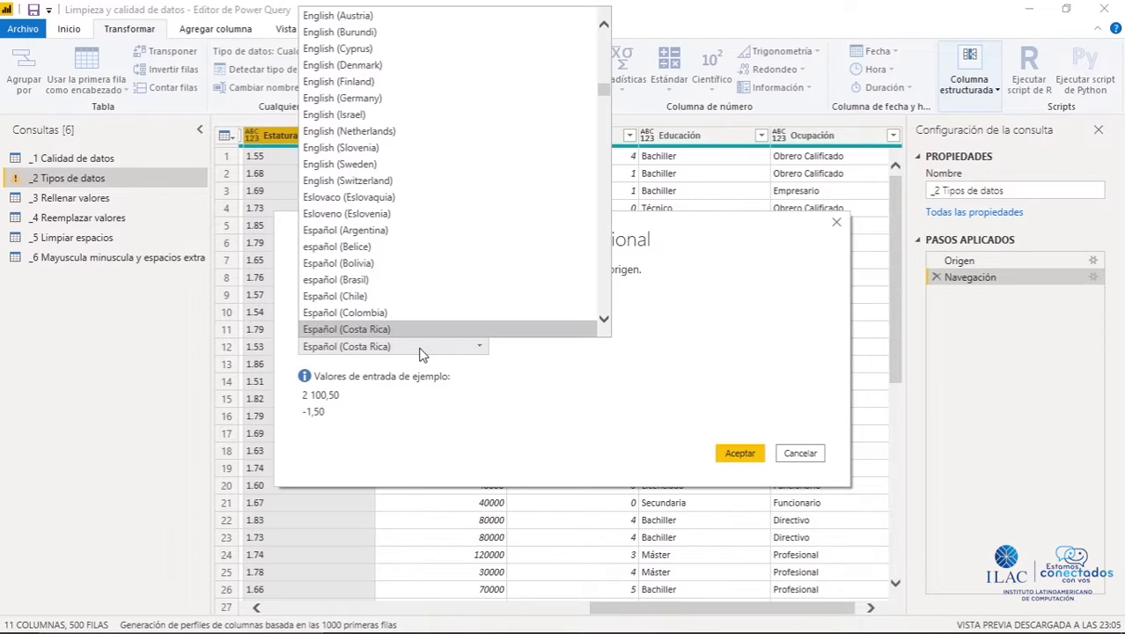
pyautogui.scroll(-3, 423, 305)
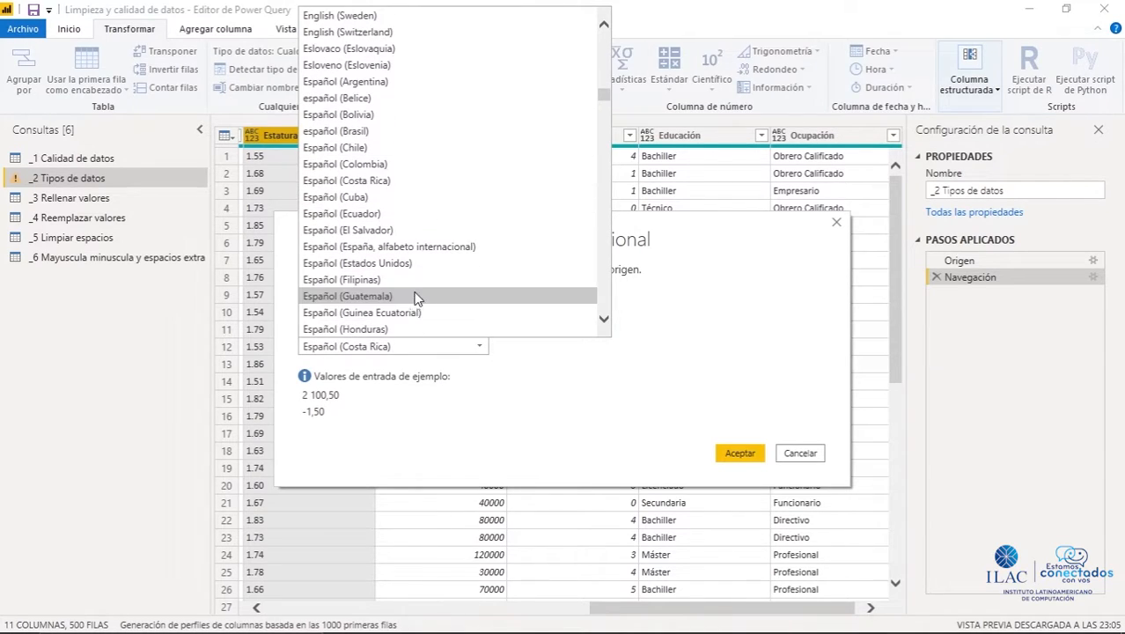
pyautogui.click(410, 264)
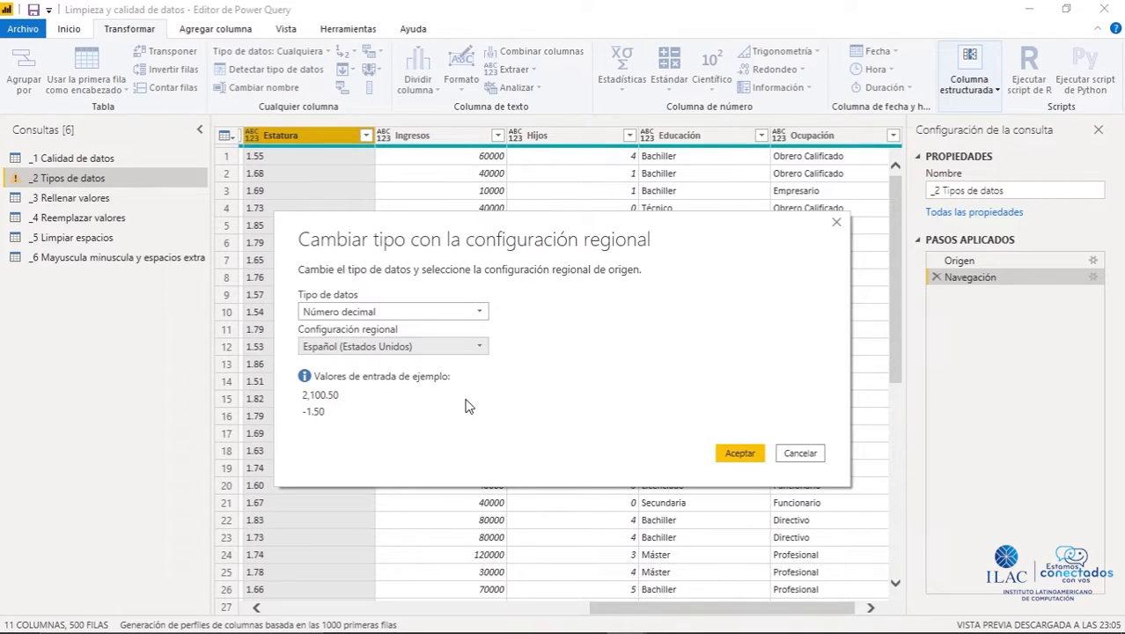
pyautogui.click(736, 454)
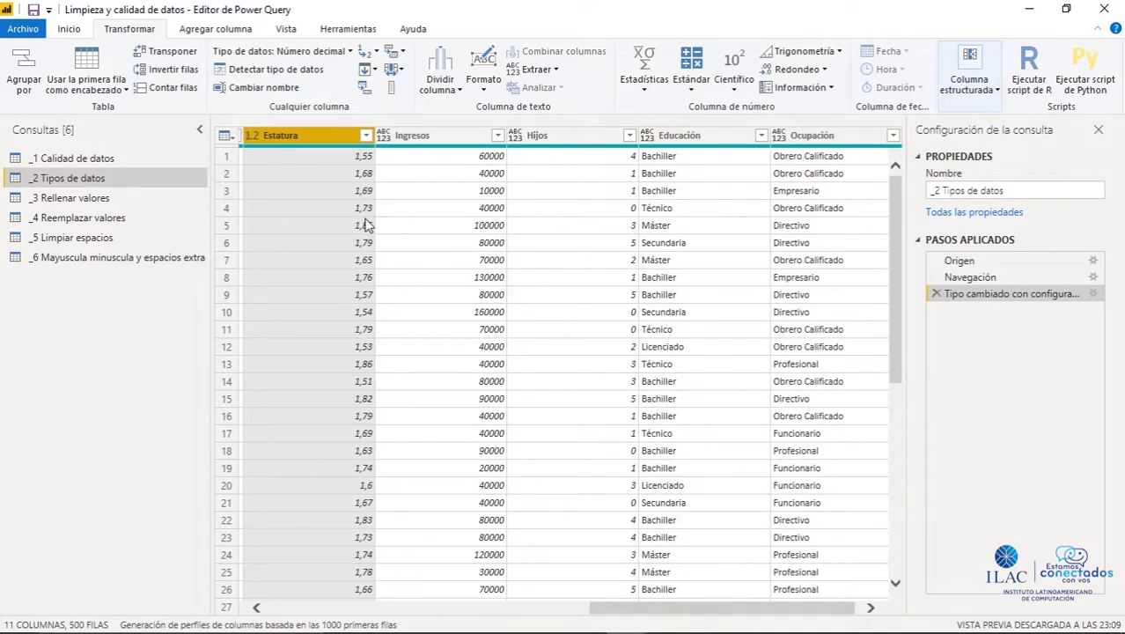
# Step: Detect the data types automatically for all columns from IdCliente through Ocupación, and review the converted columns
pyautogui.moveTo(628, 605); pyautogui.dragTo(283, 605)
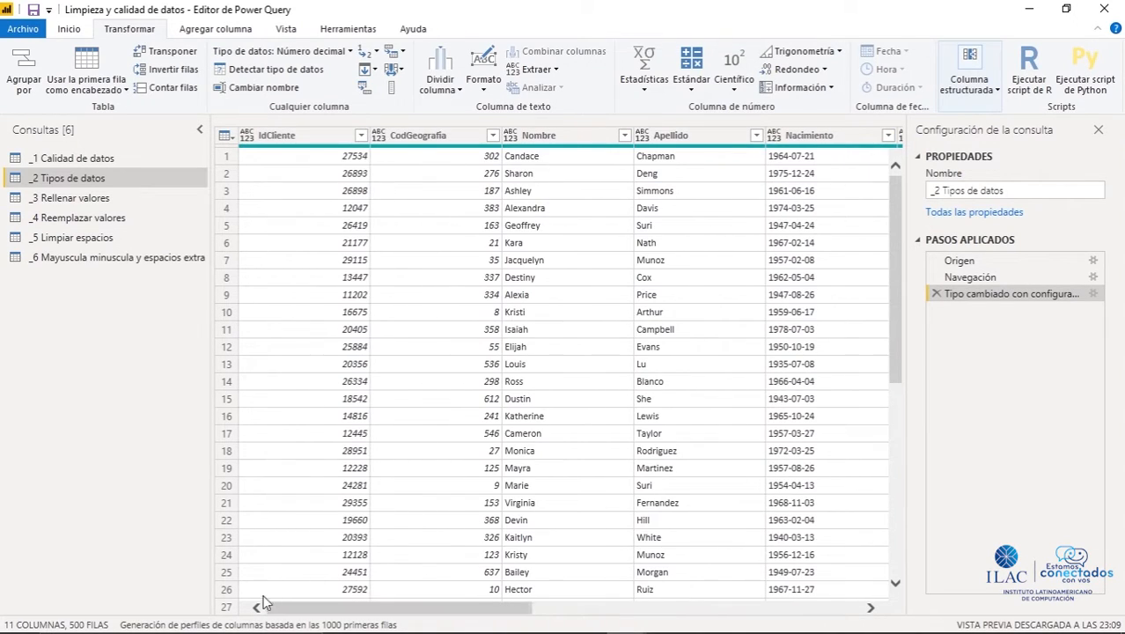
pyautogui.click(267, 139)
pyautogui.moveTo(364, 607); pyautogui.dragTo(693, 607)
pyautogui.keyDown('shift'); pyautogui.click(813, 138); pyautogui.keyUp('shift')
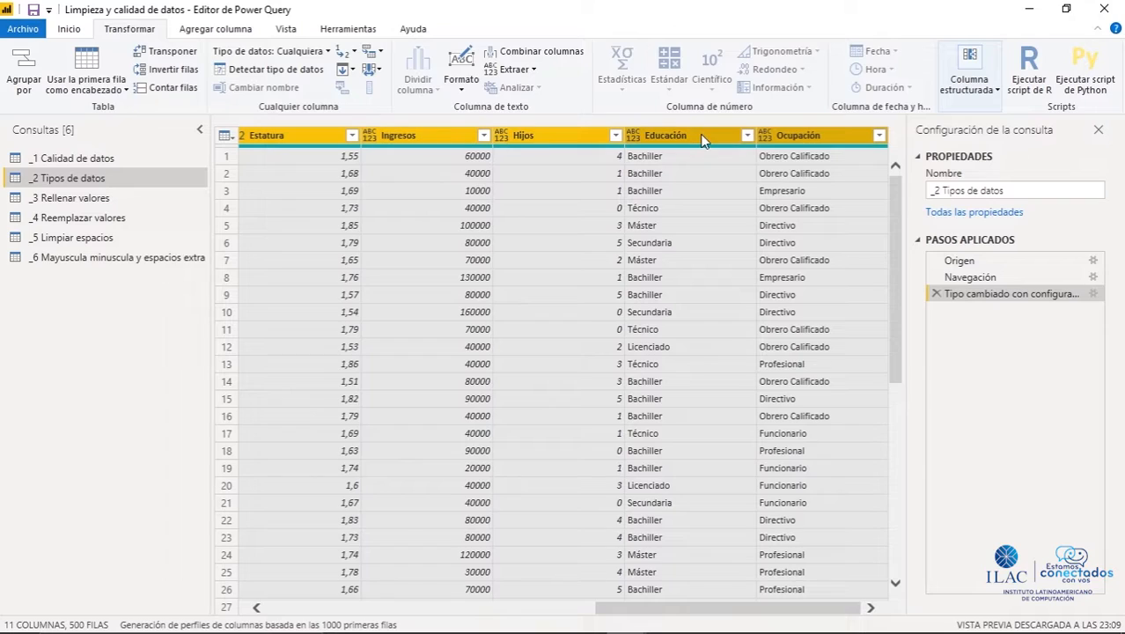
pyautogui.click(266, 75)
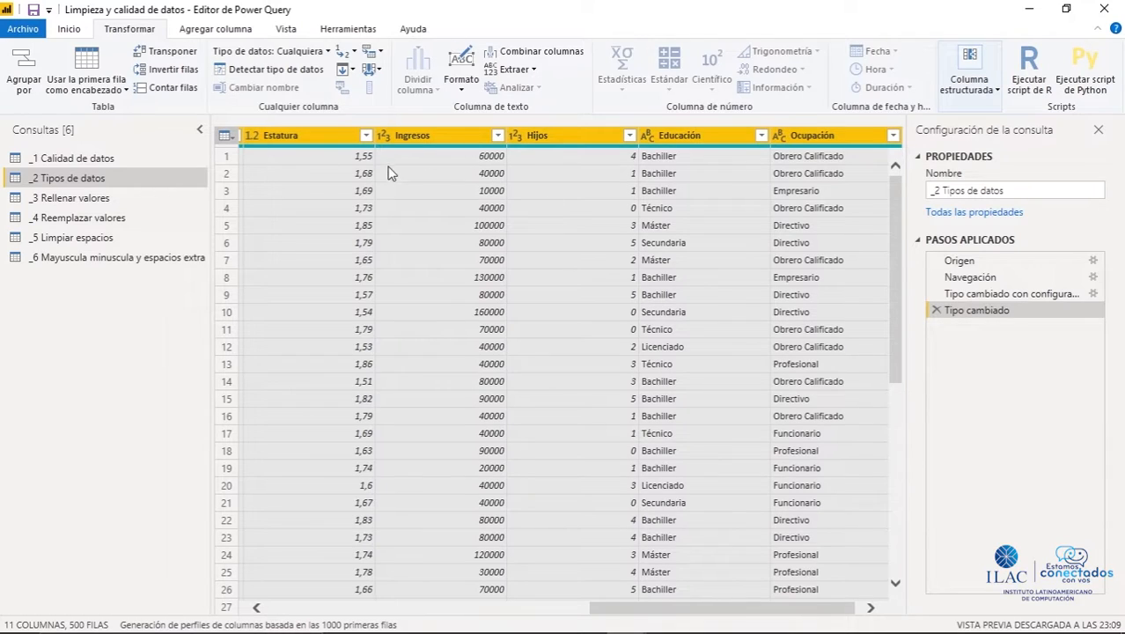
pyautogui.click(324, 135)
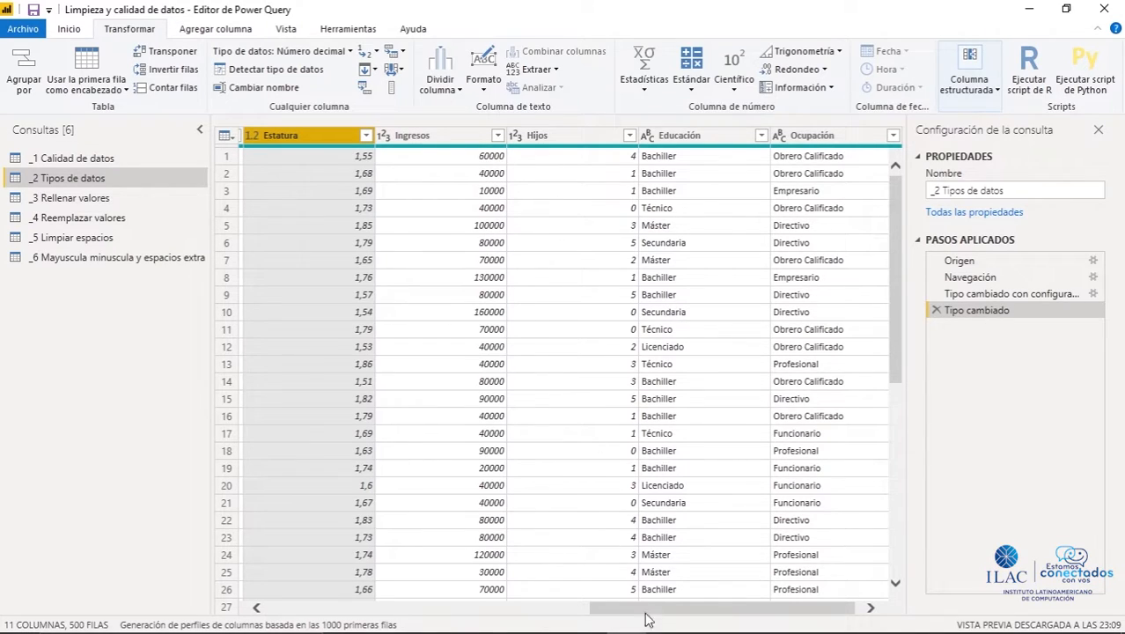
pyautogui.moveTo(662, 613); pyautogui.dragTo(373, 597)
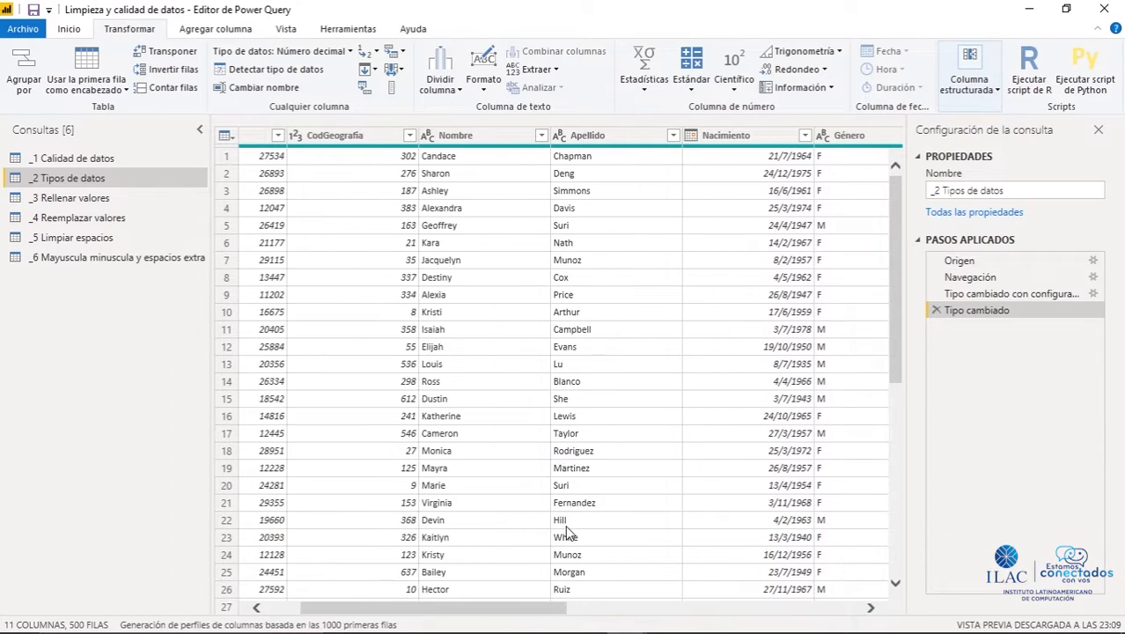